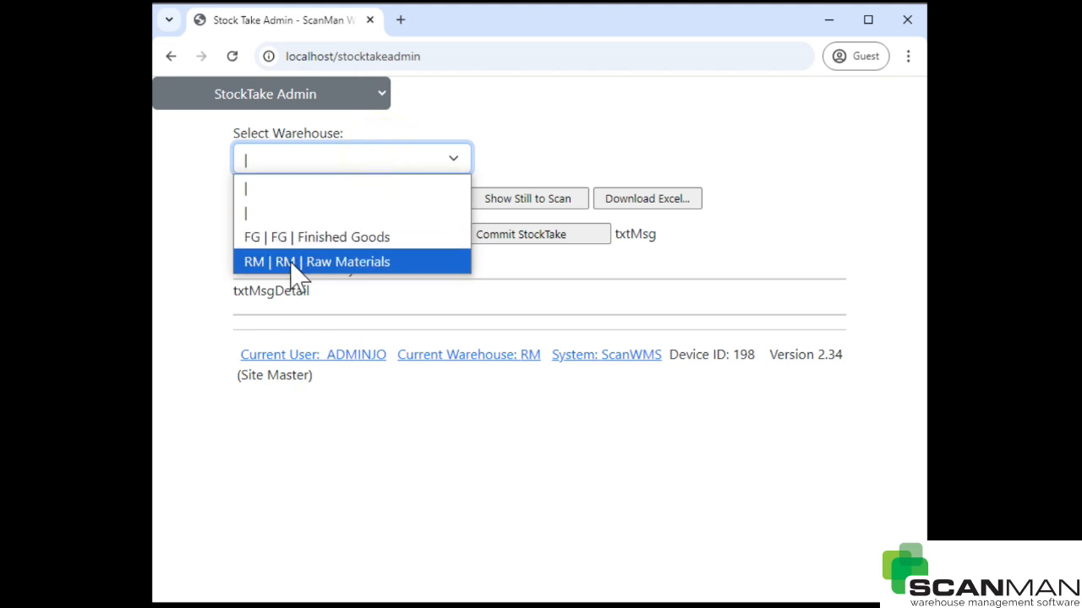
- Select the RM Raw Materials warehouse and show its stock take summary and scanned item details
left_click(298, 264)
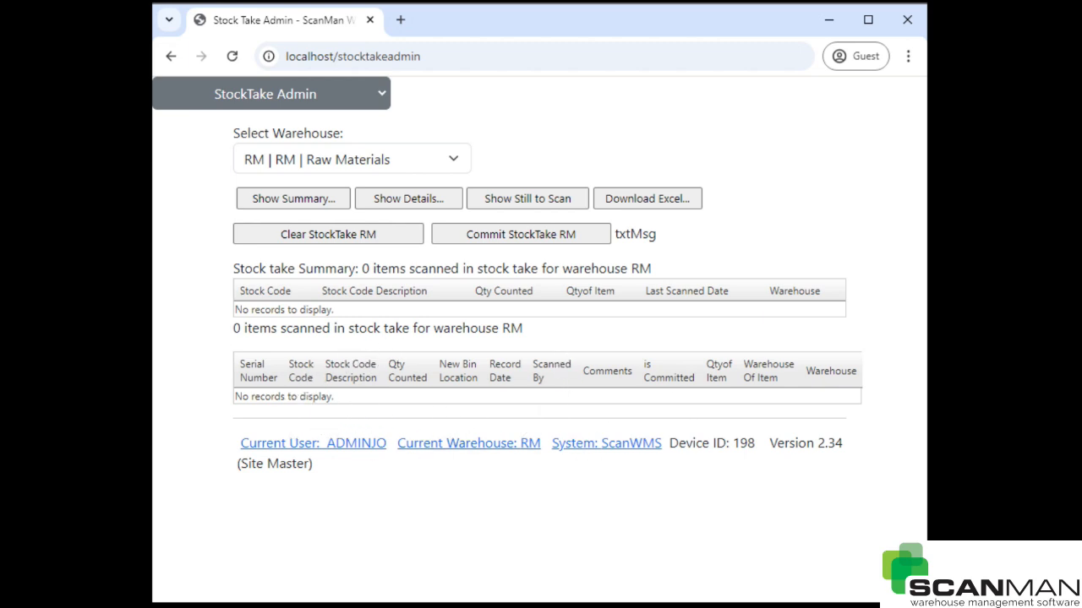
left_click(290, 201)
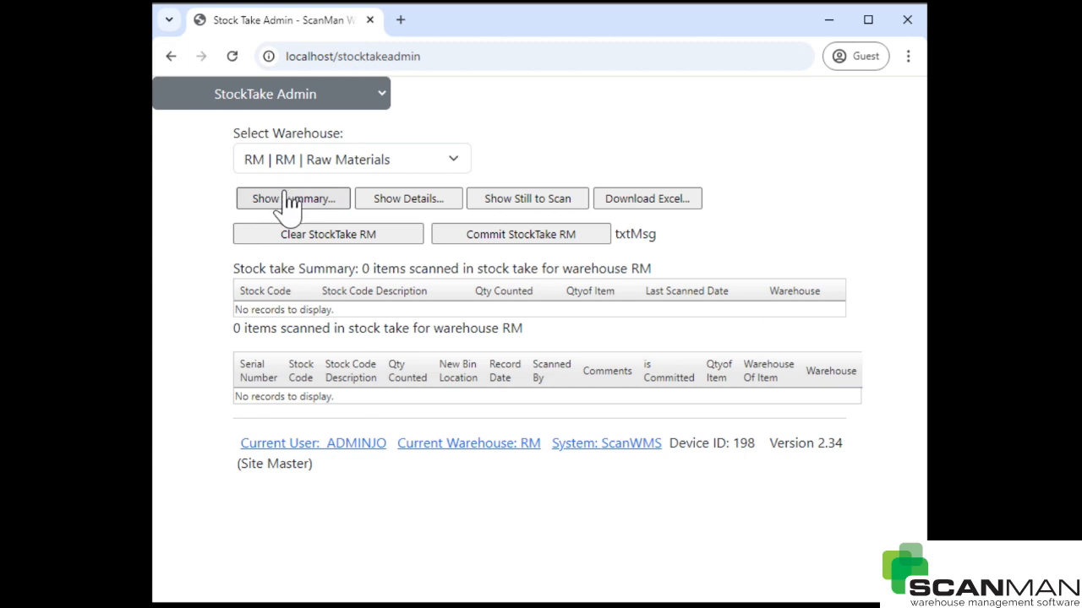
left_click_drag(290, 268, 607, 268)
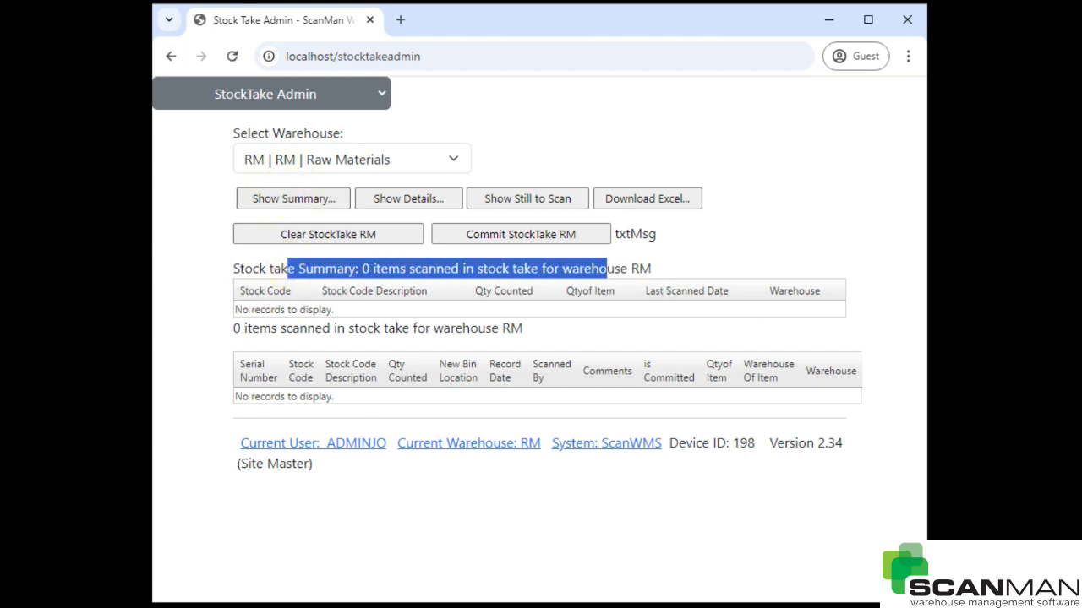
left_click(414, 201)
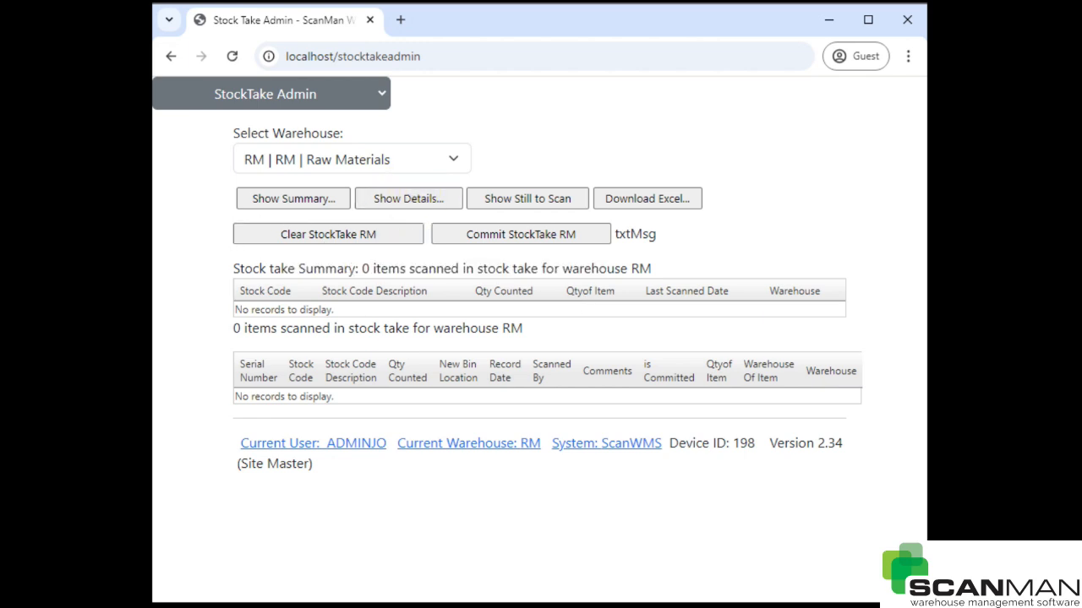
left_click_drag(237, 327, 522, 330)
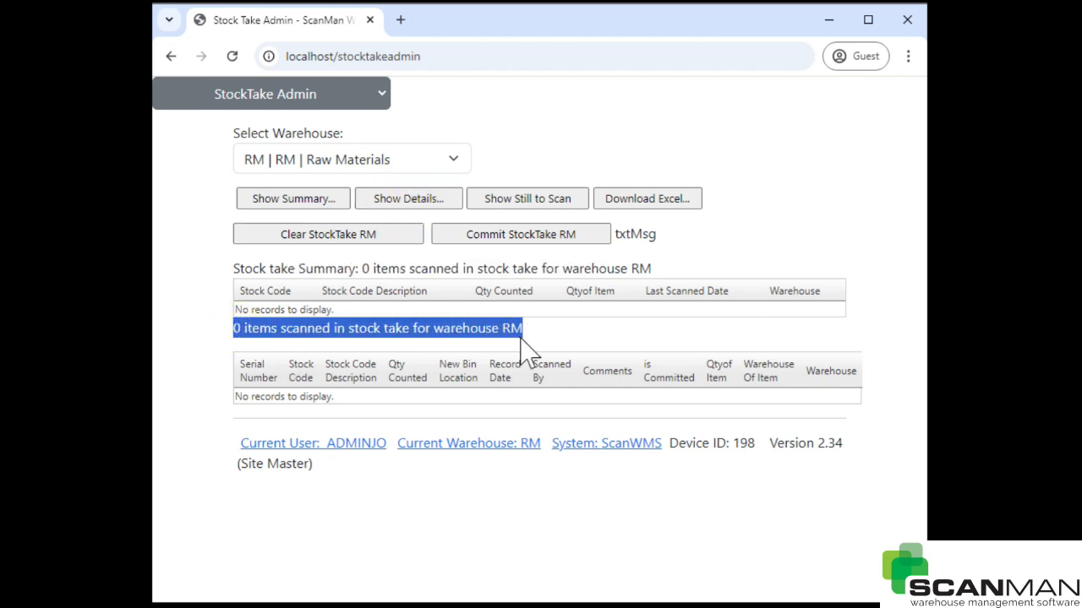
- Show the items still to scan for warehouse RM and examine the list from the first serial number to the last
left_click(533, 203)
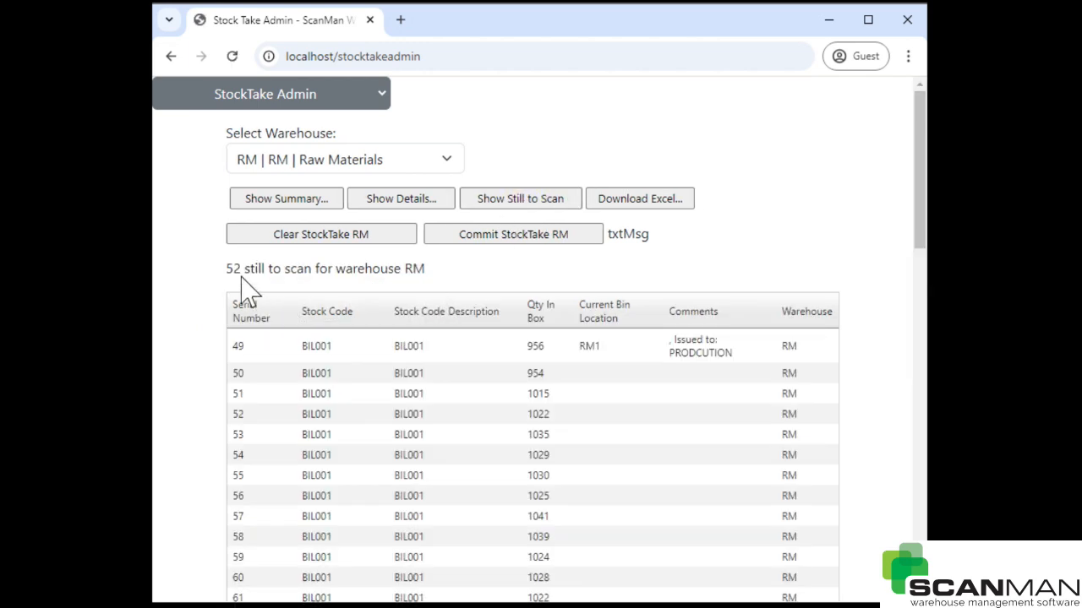
left_click_drag(228, 269, 380, 290)
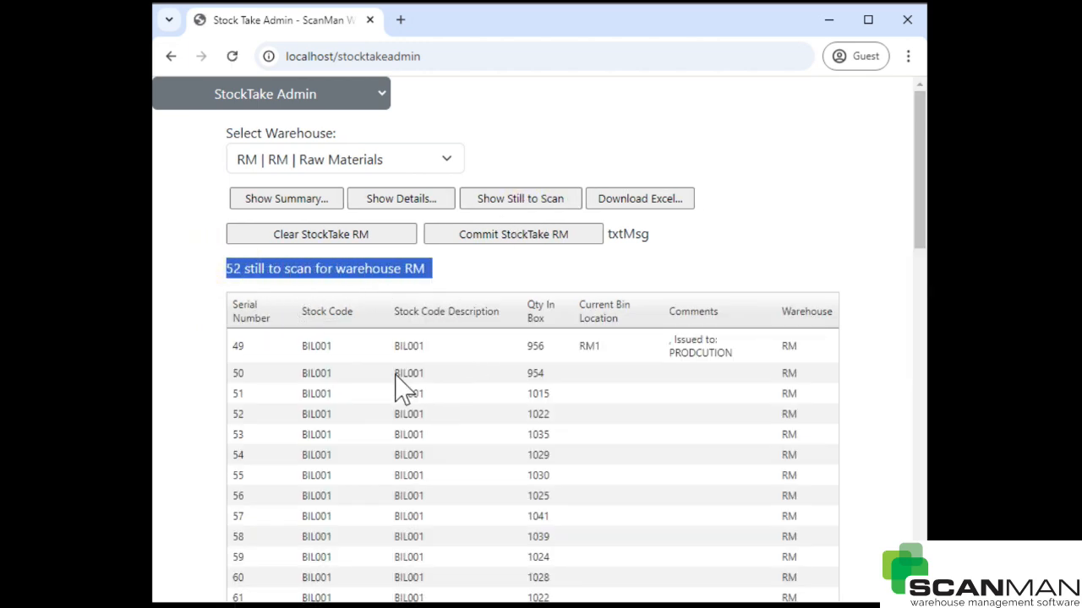
left_click_drag(925, 212, 858, 255)
mouse_move(239, 146)
left_mouse_down()
mouse_move(226, 139)
mouse_move(251, 157)
left_mouse_up()
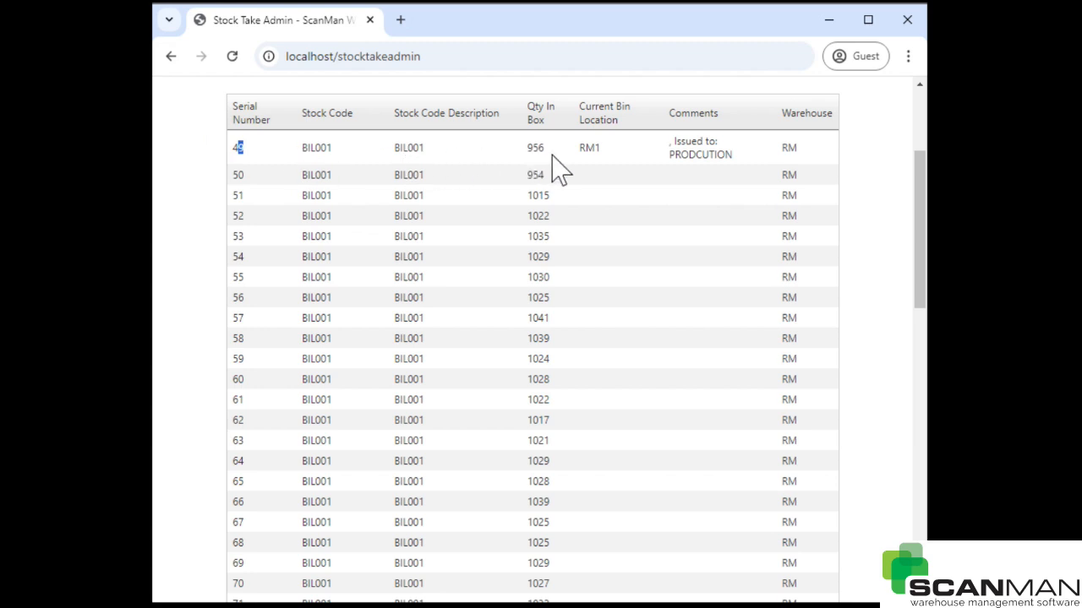
left_click_drag(923, 263, 875, 581)
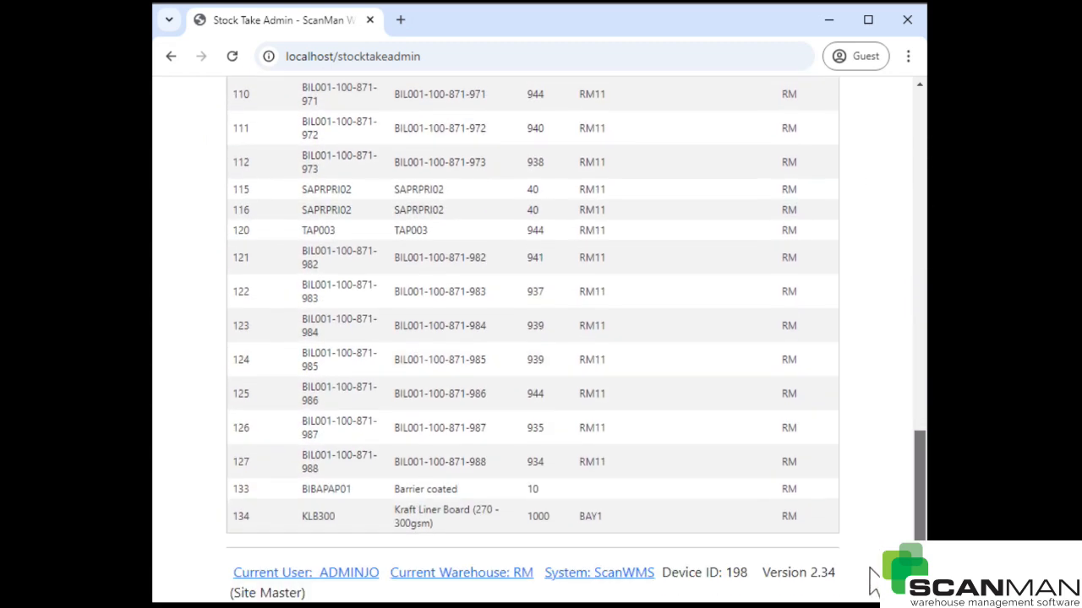
left_click_drag(867, 538, 881, 203)
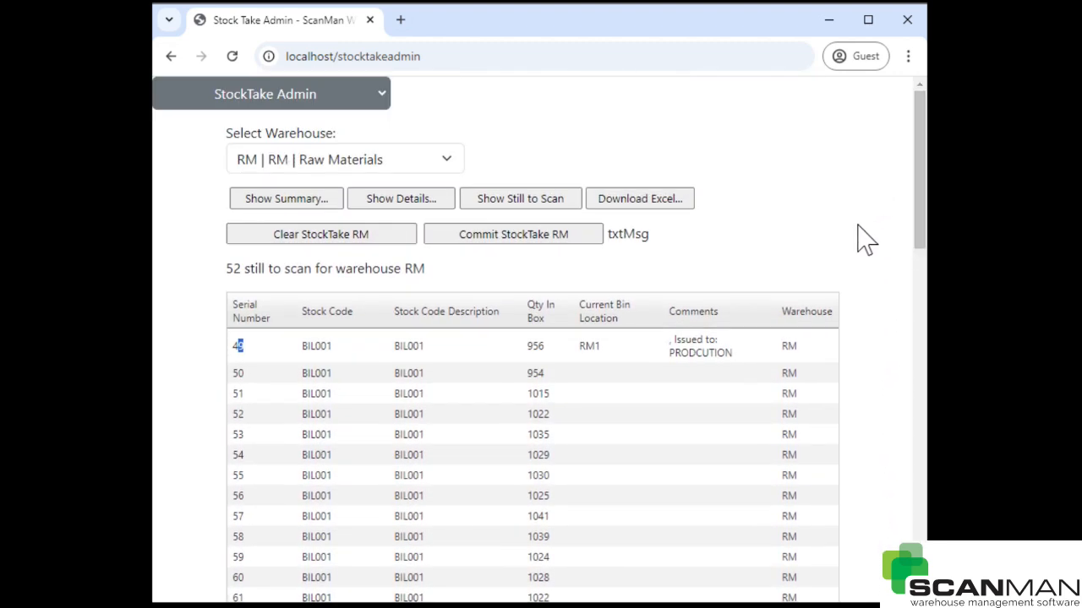
left_click(514, 209)
left_click_drag(227, 268, 394, 268)
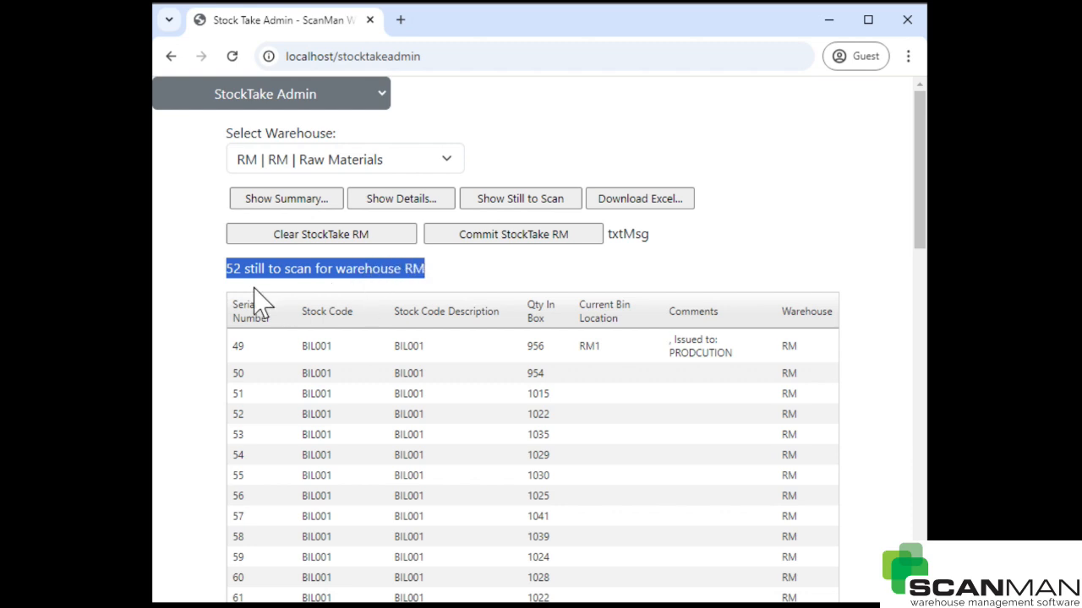
left_click(534, 207)
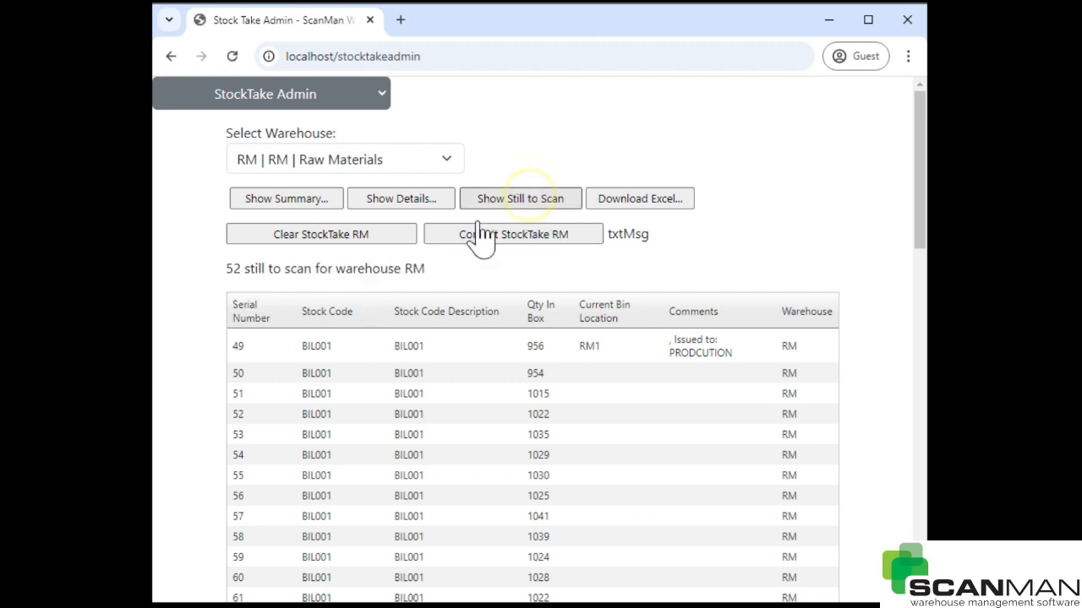
left_click_drag(233, 351, 501, 539)
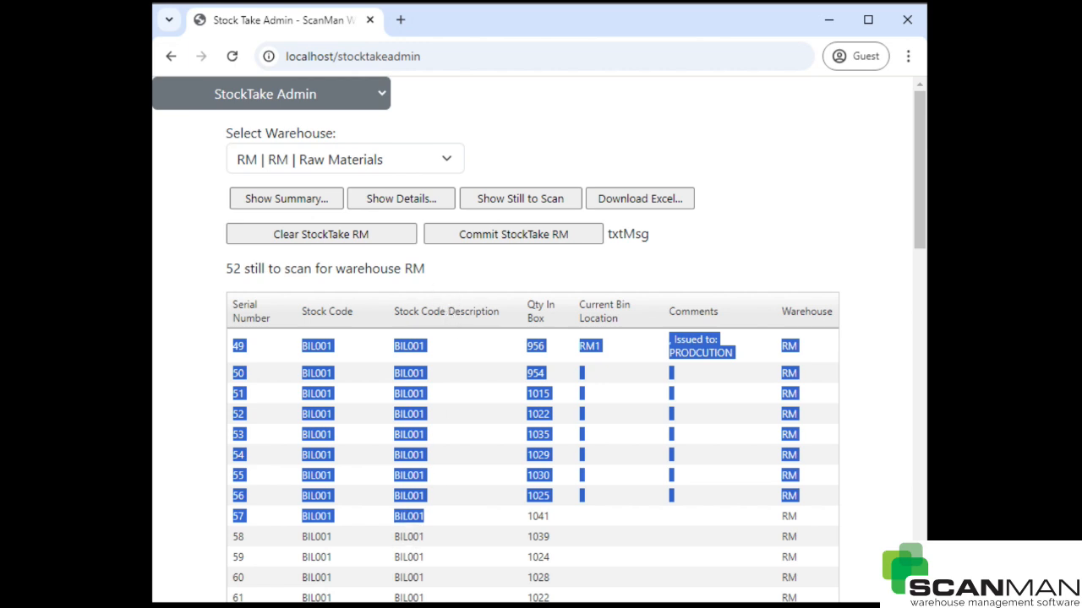
- Export the RM stock take to Excel as 20241013_073810_RM_stocktakeadmin.xlsx and open the downloaded workbook
left_click(637, 194)
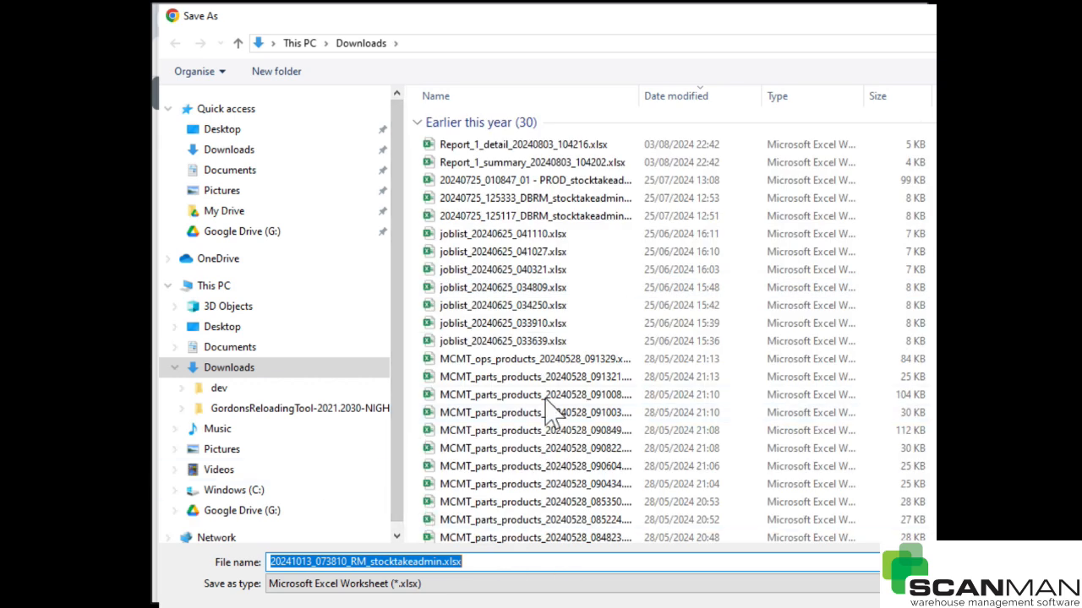
key("Return")
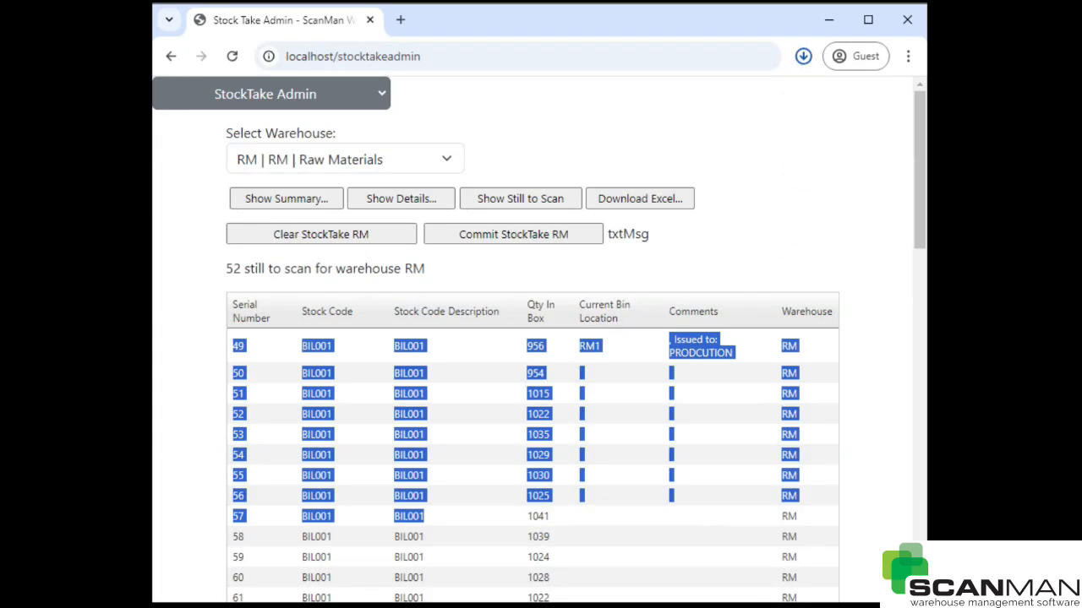
left_click(802, 58)
mouse_move(701, 213)
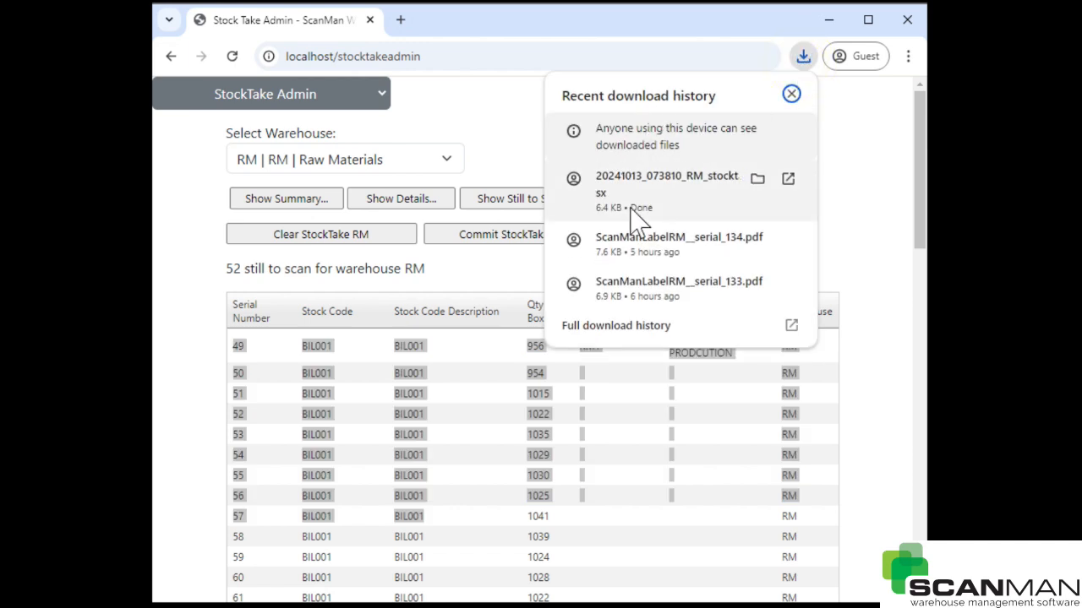
left_click(632, 181)
left_click(658, 211)
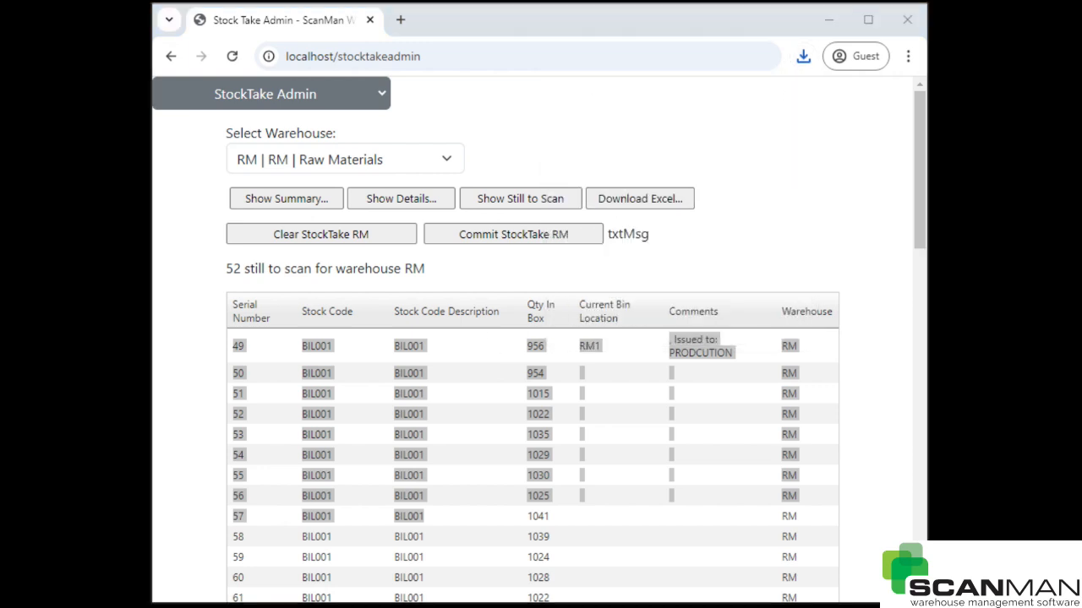
left_click(196, 521)
left_click_drag(1028, 0, 829, 59)
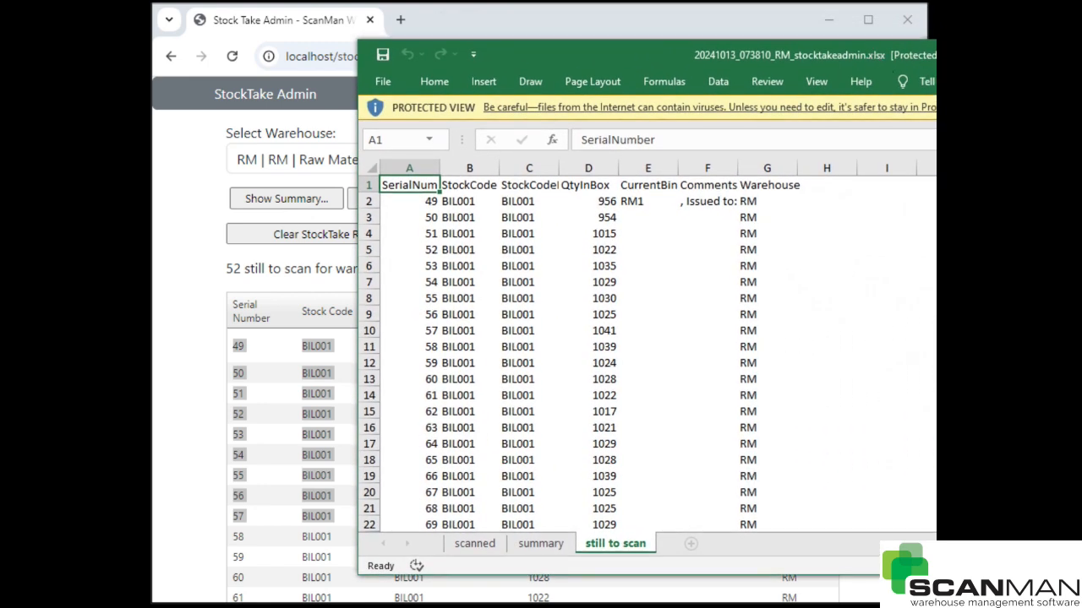
- Review the workbook's summary, scanned and still to scan sheets, and close the workbook
left_click(541, 544)
left_click(470, 544)
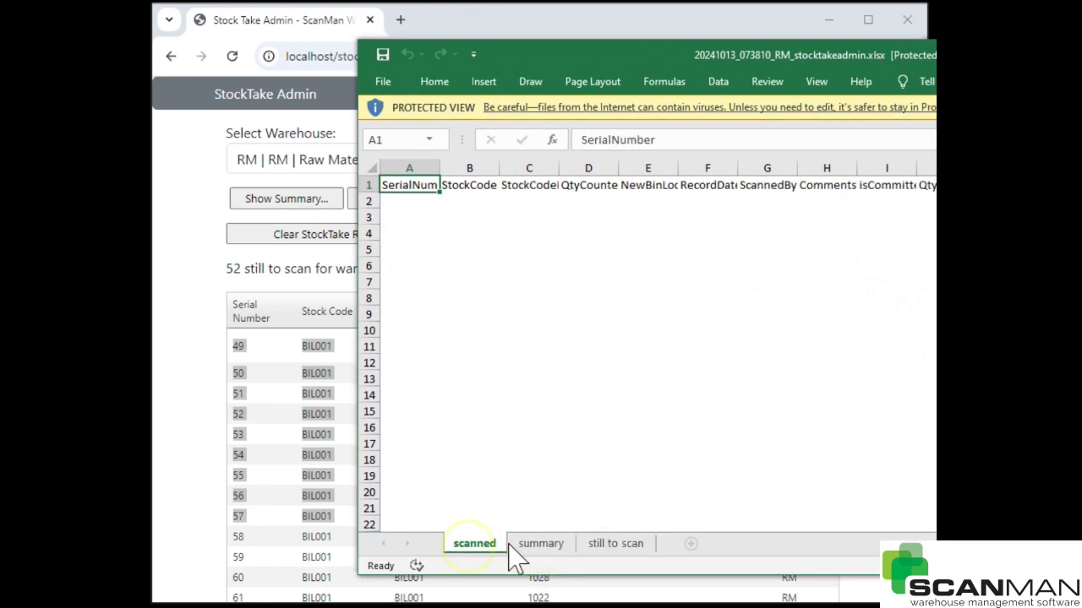
left_click(532, 547)
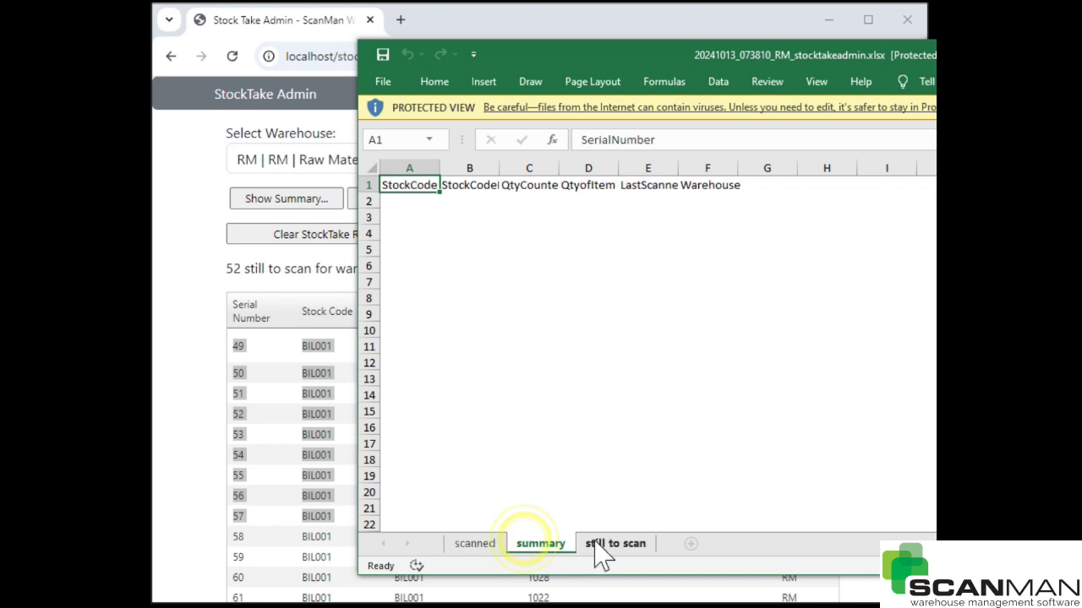
left_click(601, 548)
key("alt+F4")
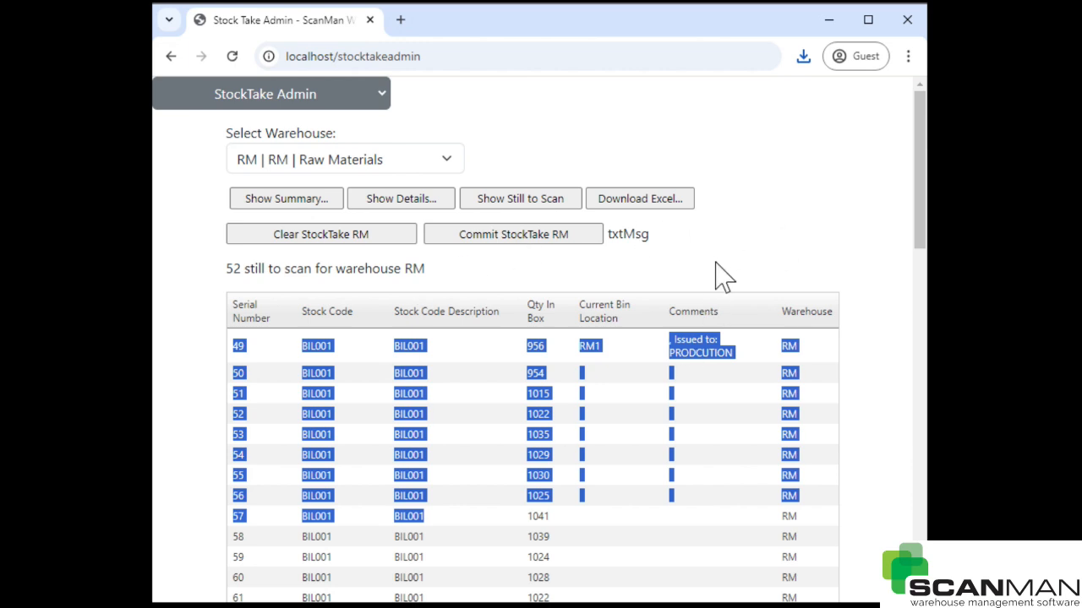
- Clear the stock take for the RM Raw Materials warehouse and check the resulting stock take summary
left_click(331, 156)
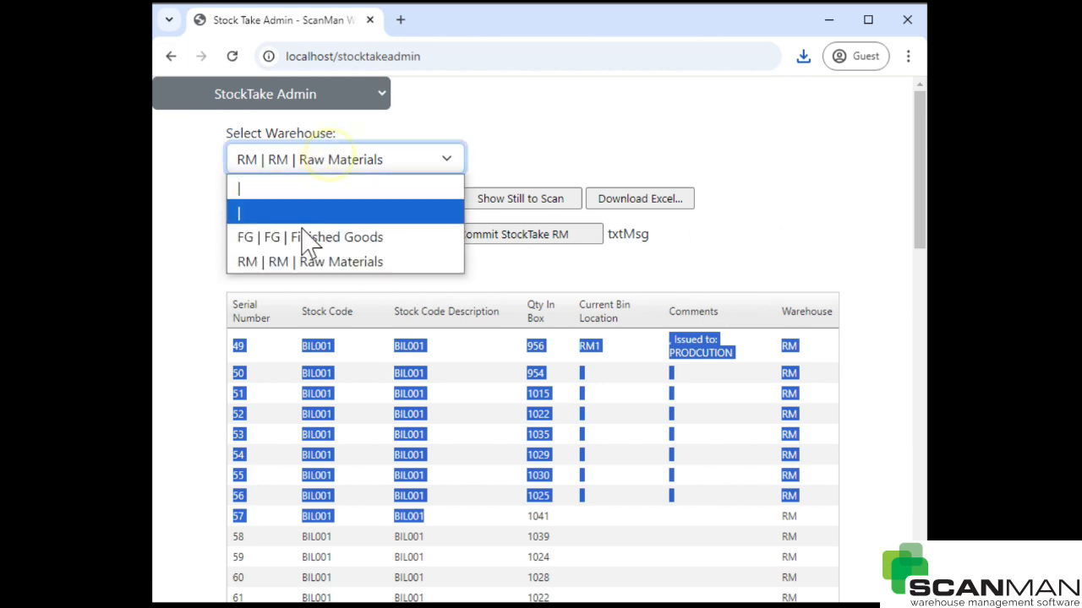
left_click(284, 264)
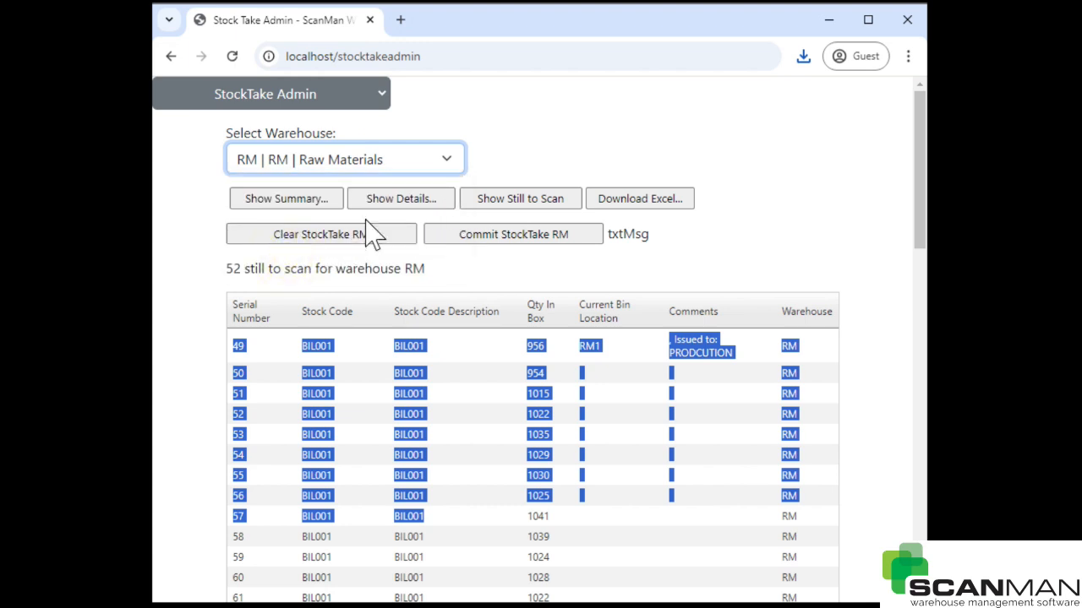
left_click(314, 241)
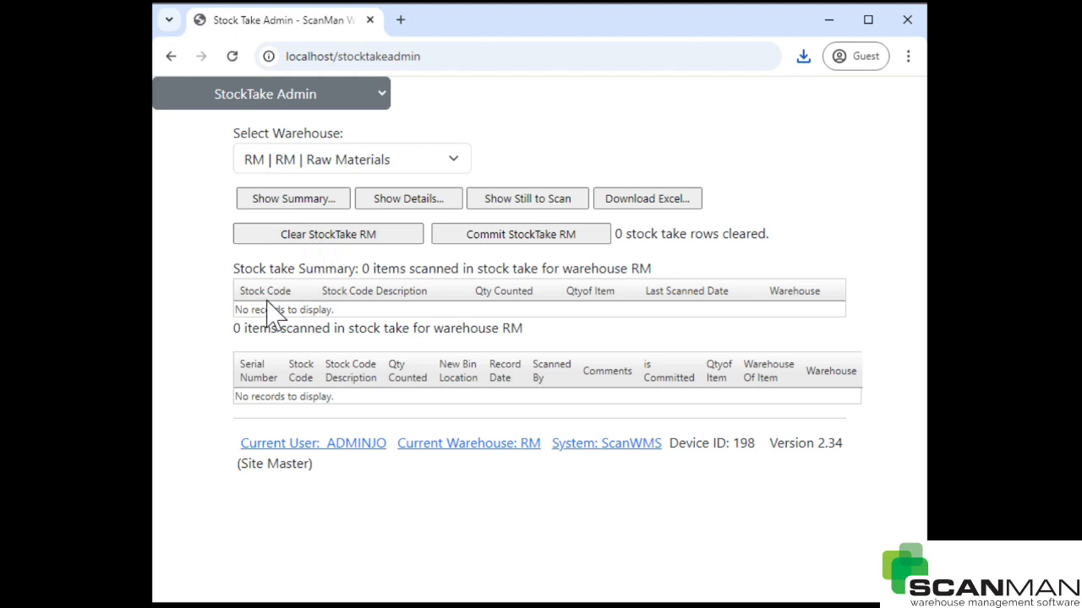
left_click_drag(239, 309, 380, 330)
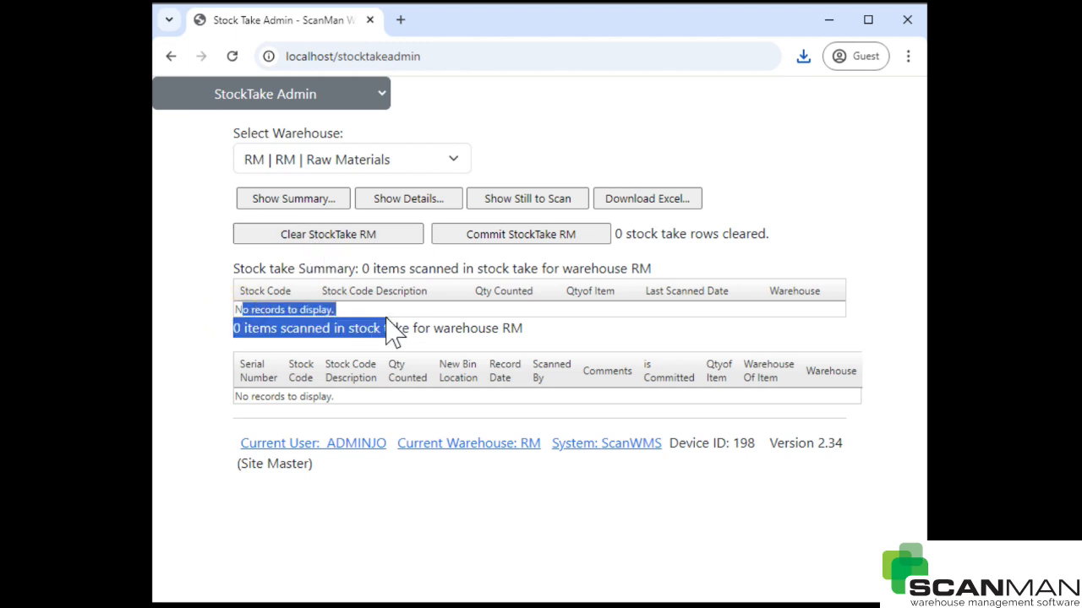
left_click_drag(372, 268, 645, 280)
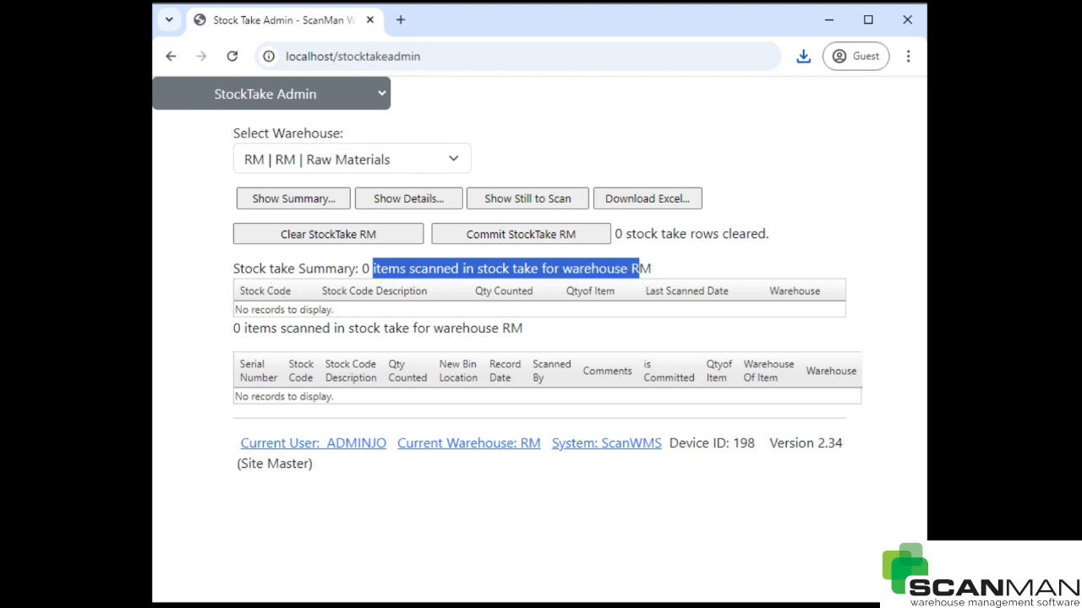
left_click(237, 269)
left_click_drag(237, 269, 651, 269)
- Reselect the RM Raw Materials warehouse, check its summary line, and clear its stock take again
left_click(377, 160)
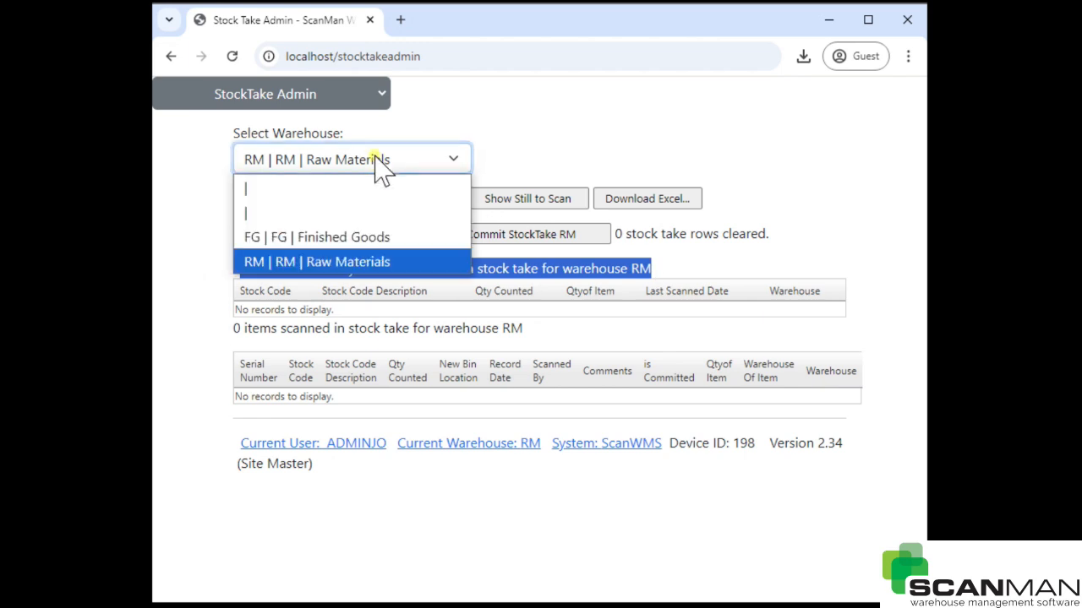
left_click(285, 261)
left_click_drag(238, 269, 550, 307)
left_click(286, 235)
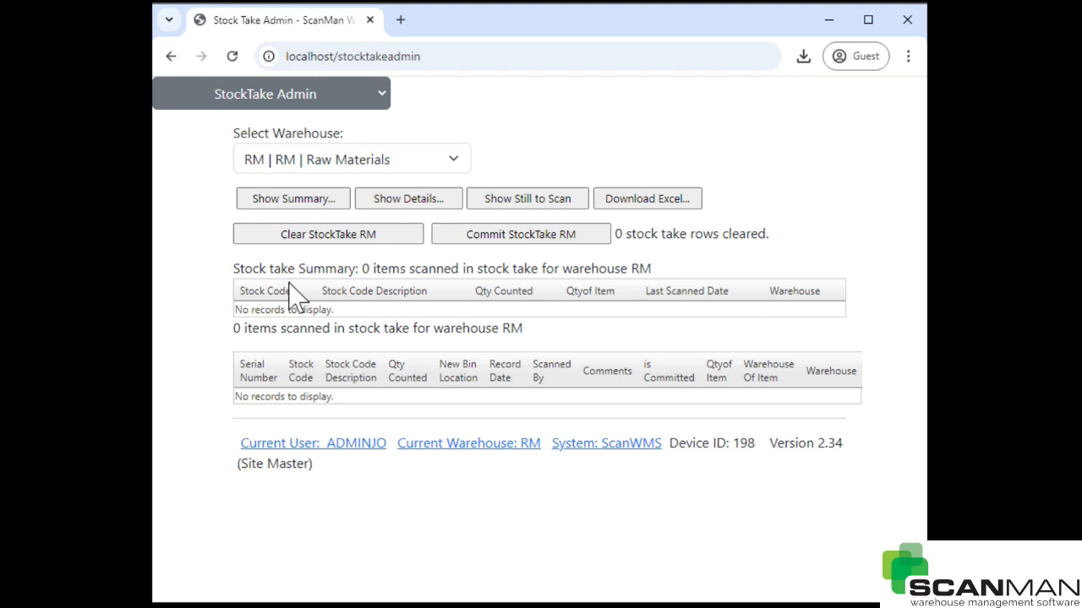
left_click(311, 237)
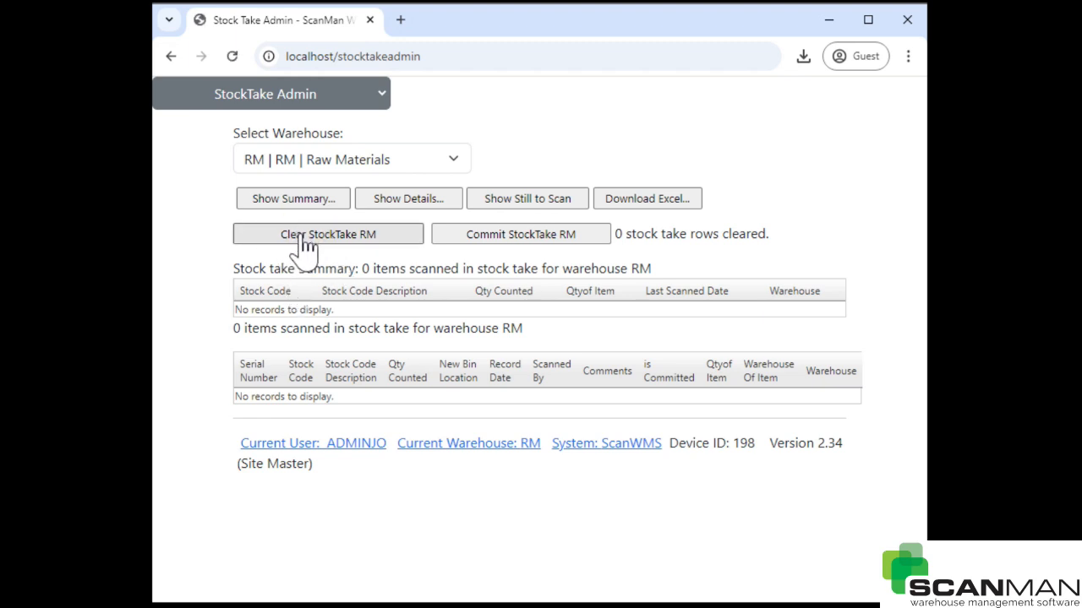
left_click(310, 239)
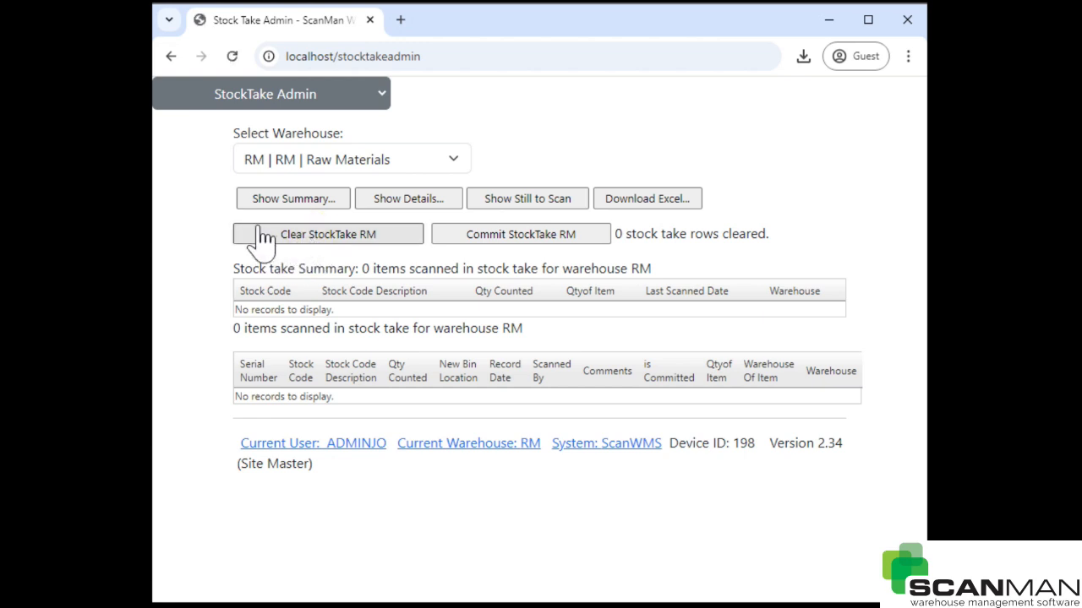